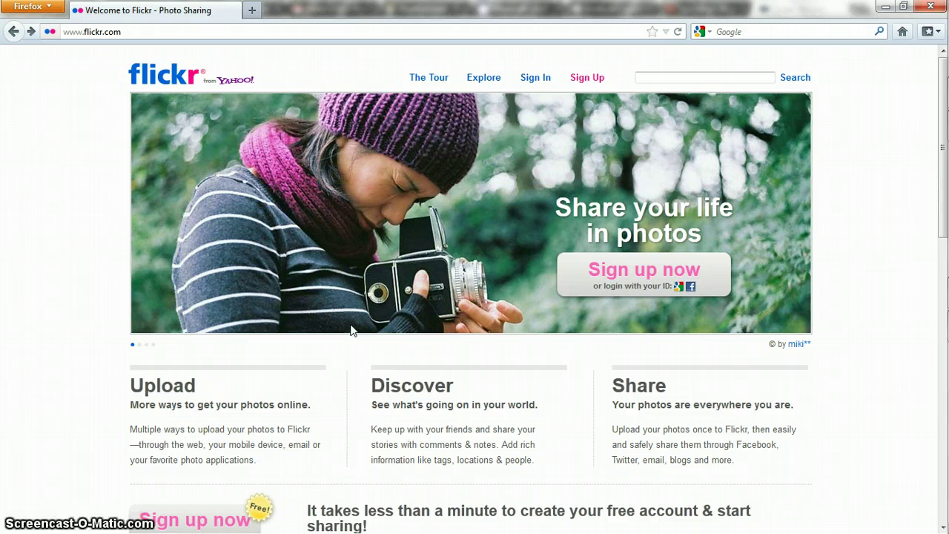
Go to Flickr's photo search page, showing an empty search of Everyone's Uploads
click(347, 329)
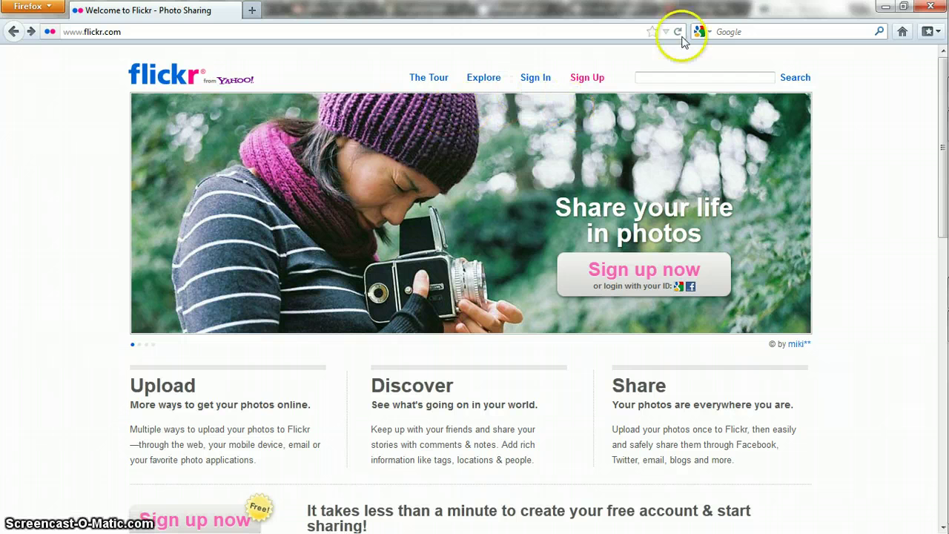
click(651, 76)
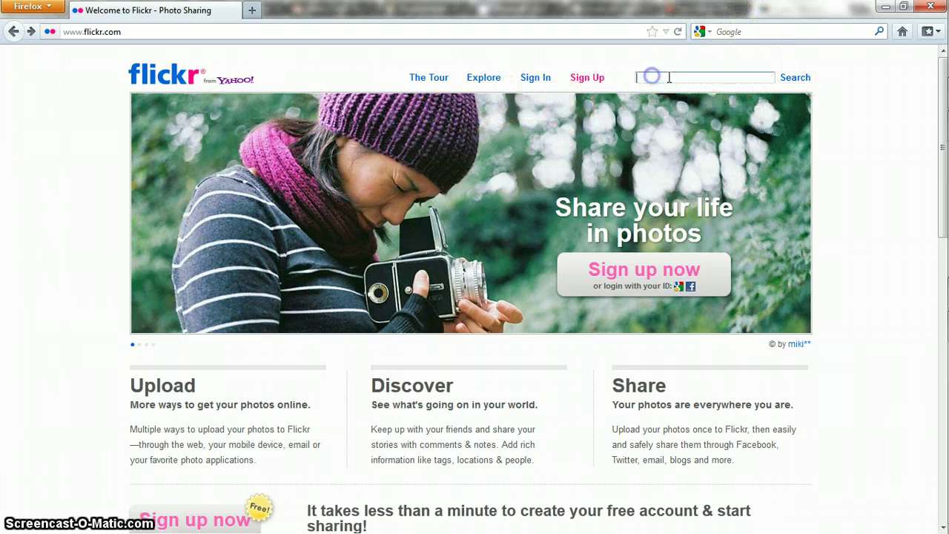
click(799, 78)
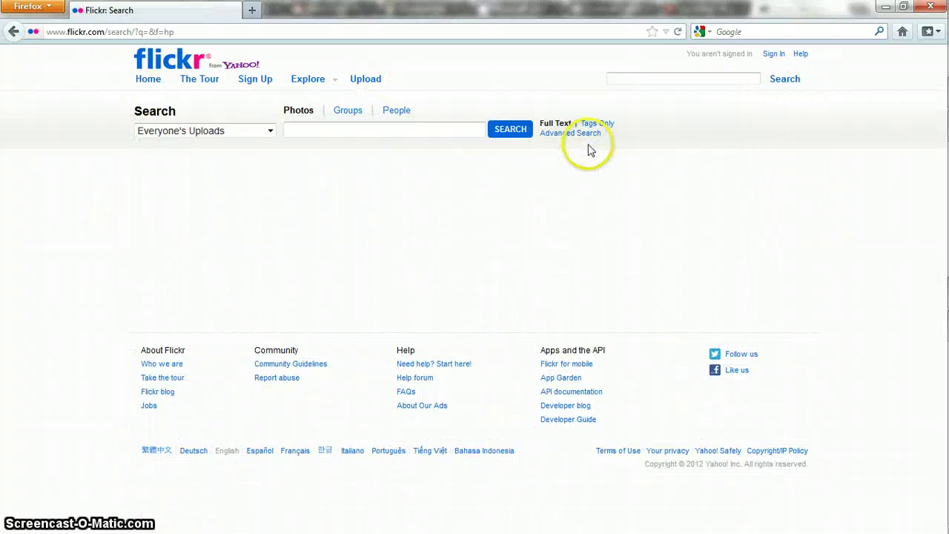
mouse_move(582, 148)
mouse_down()
mouse_move(544, 136)
mouse_move(583, 139)
mouse_up()
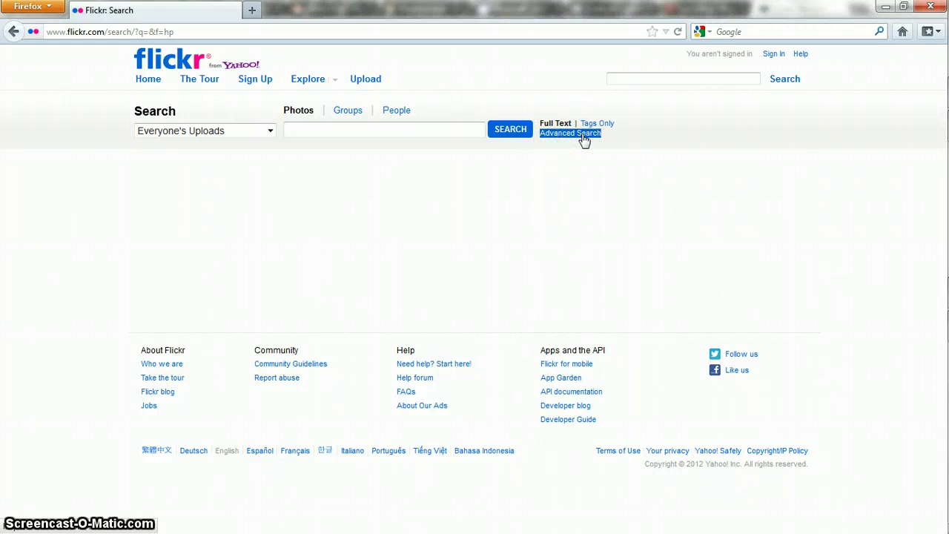
Open Advanced Search and scroll down to its Creative Commons licence filters
click(583, 141)
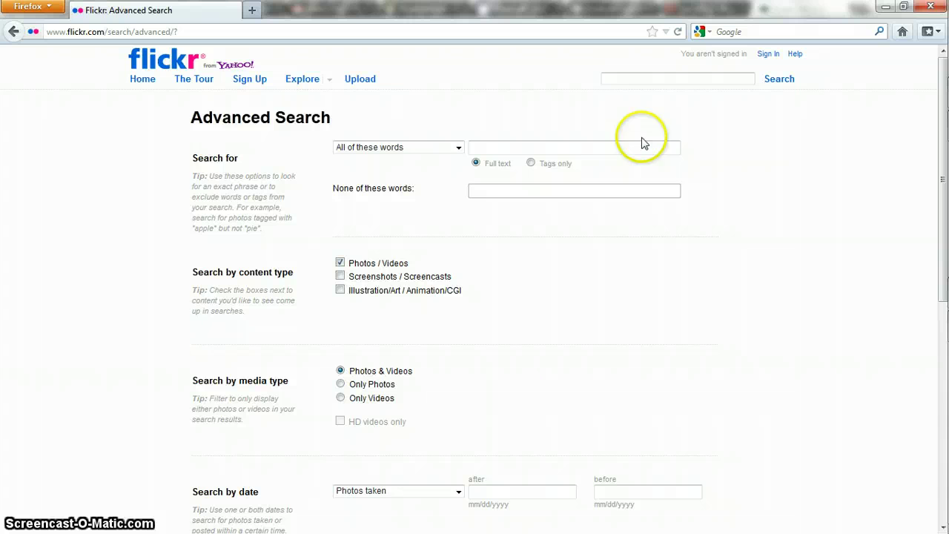
scroll(714, 129, down, 1)
scroll(716, 129, down, 7)
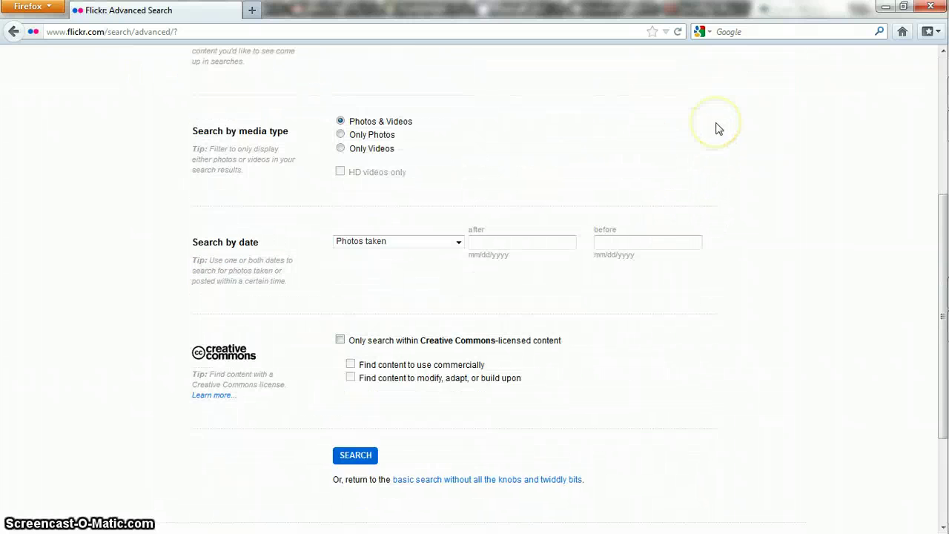
scroll(708, 129, up, 7)
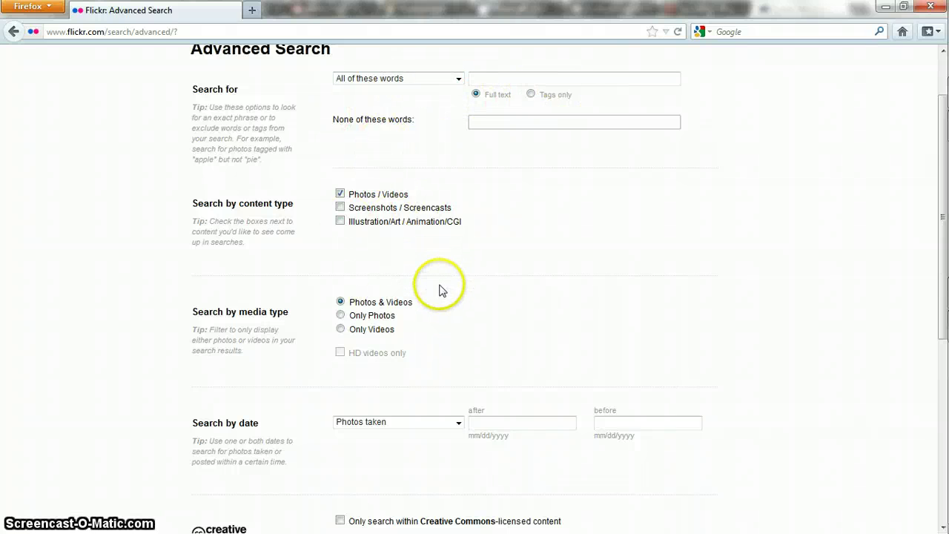
scroll(444, 252, down, 5)
scroll(445, 148, down, 3)
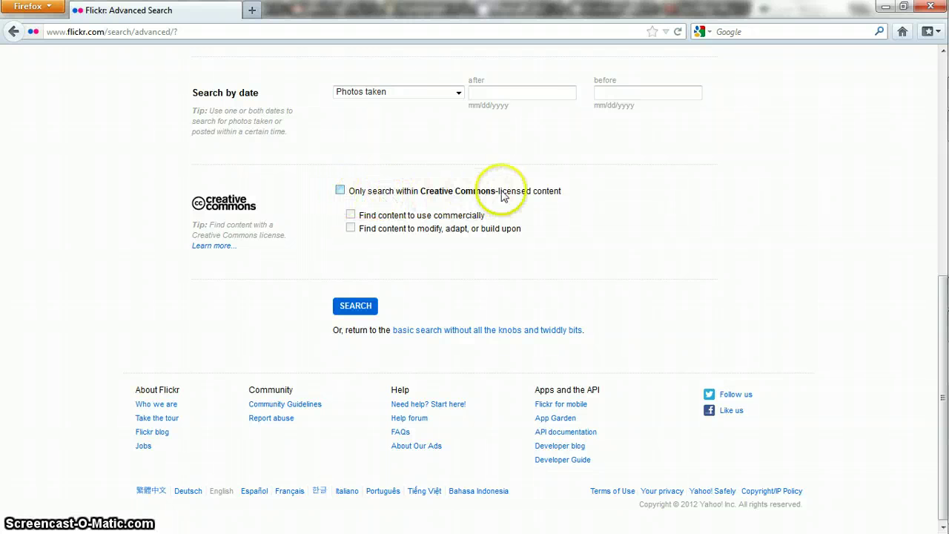
Tick Creative Commons-only, commercial-use and modify/adapt/build-upon licence filters
click(341, 191)
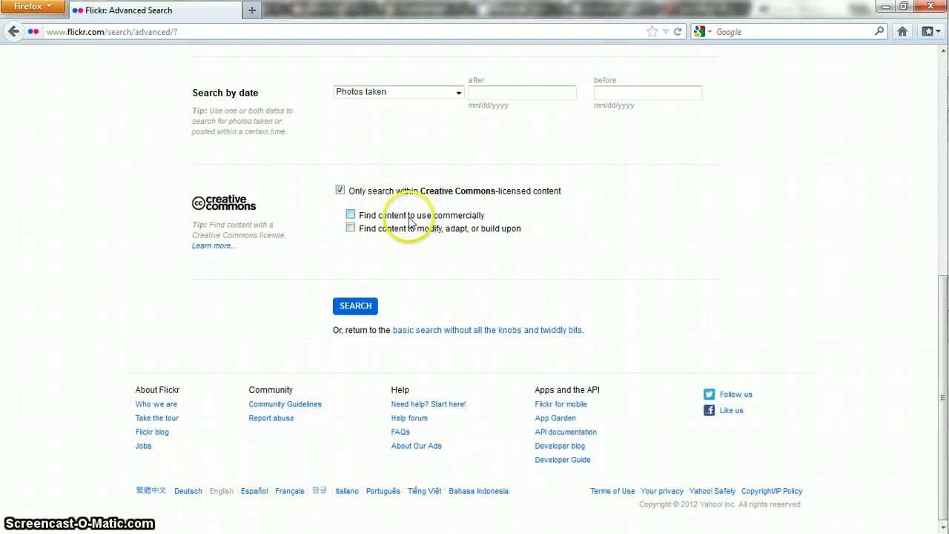
click(350, 216)
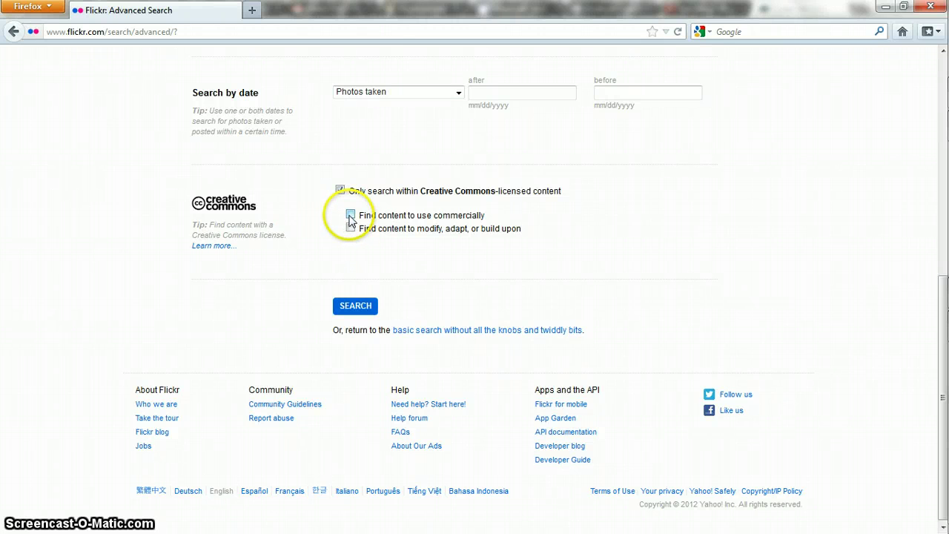
click(351, 216)
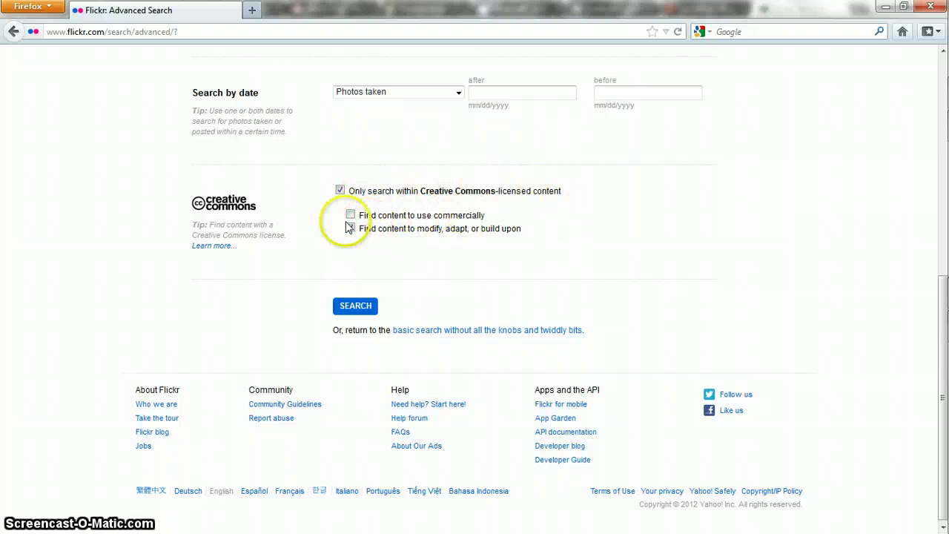
click(351, 215)
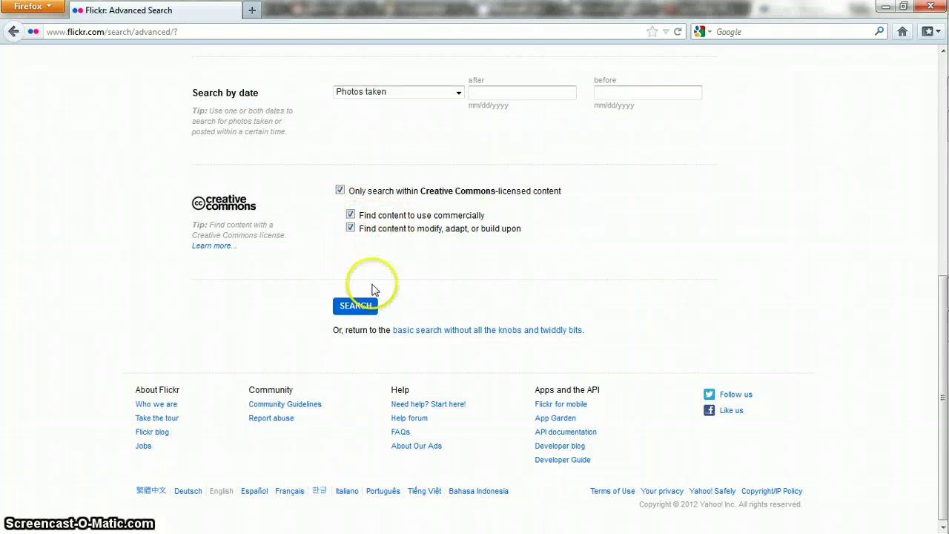
Enter 'kitten' in 'All of these words' and submit the filtered advanced search
scroll(512, 235, up, 10)
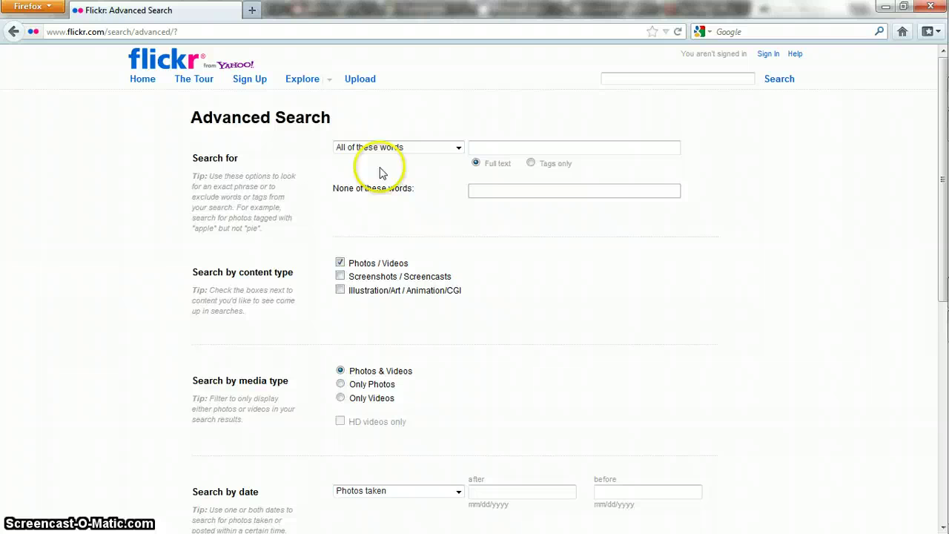
click(540, 144)
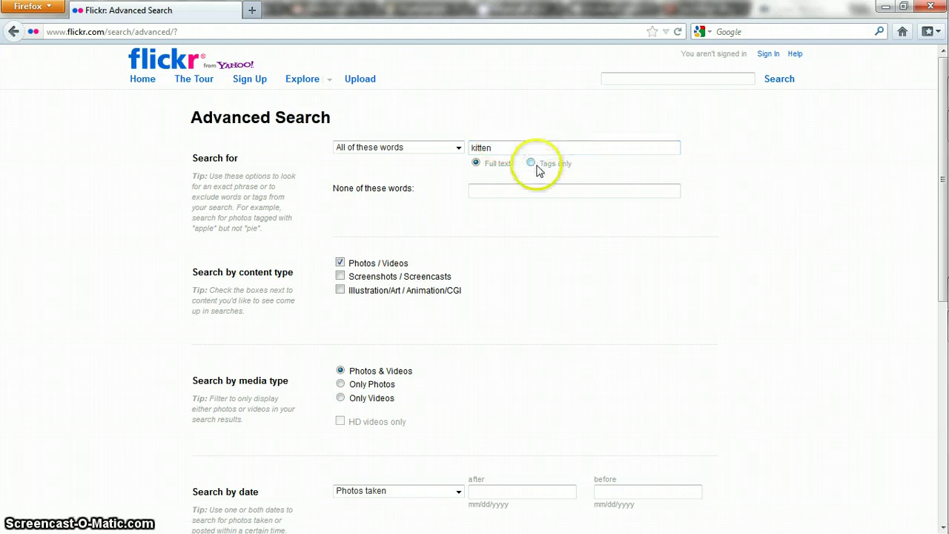
scroll(585, 197, down, 5)
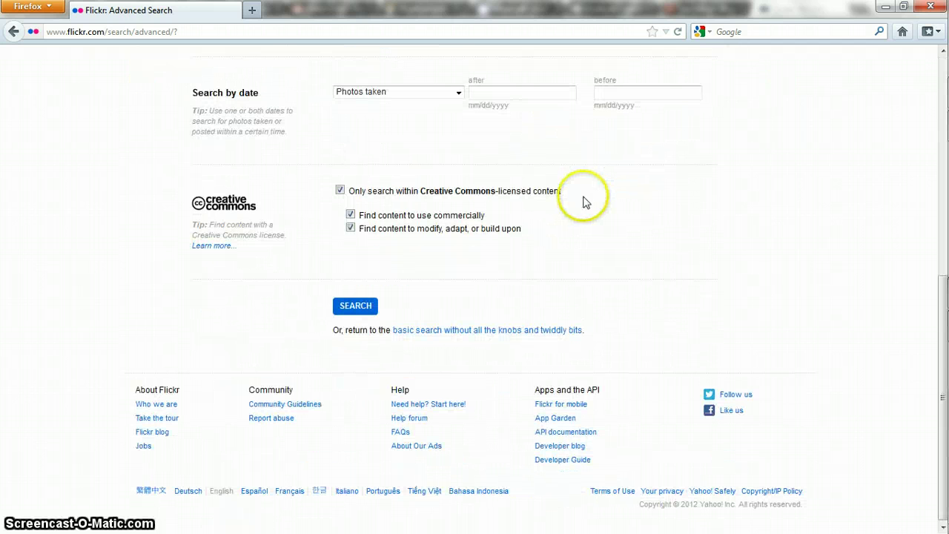
click(345, 309)
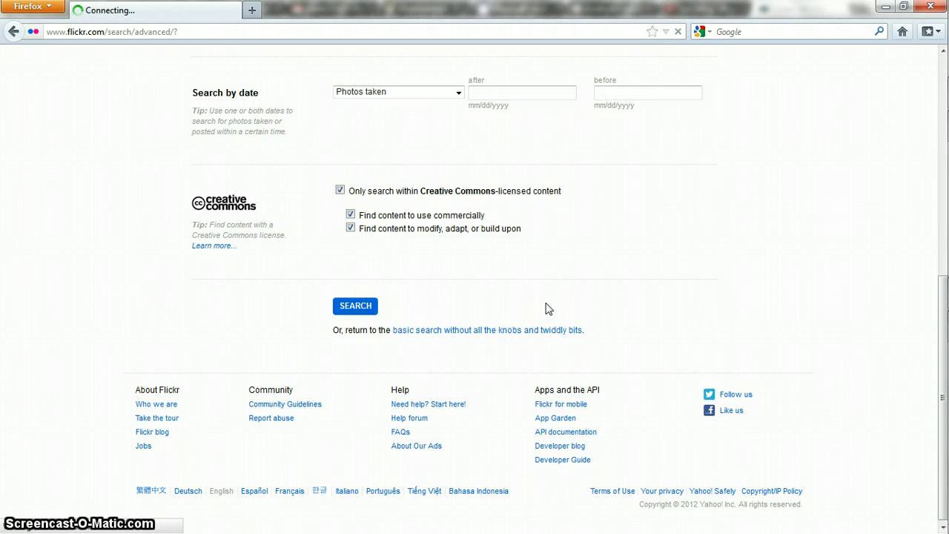
Bring up the Creative Commons kitten search results with their photo thumbnails
click(355, 307)
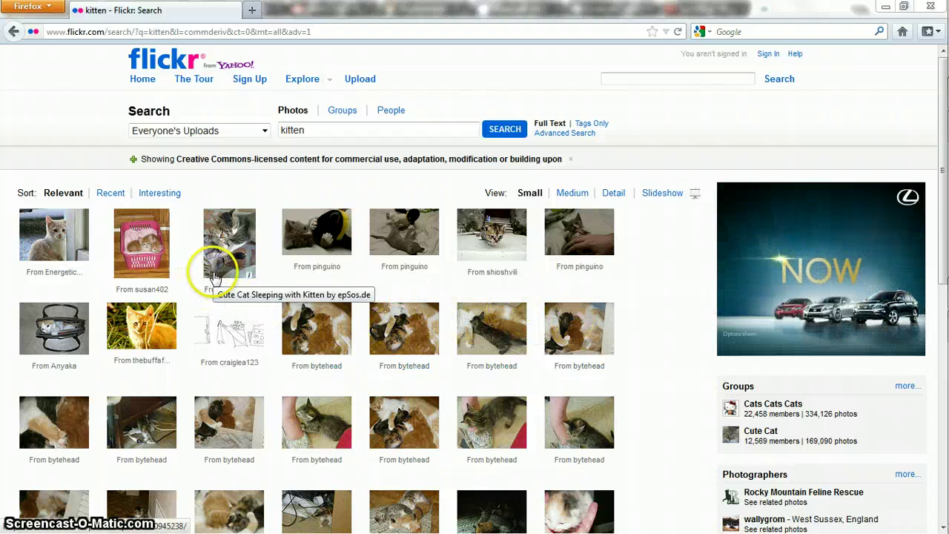
Open the Kitten Love photo and scroll to its 'Some rights reserved' License section
click(47, 236)
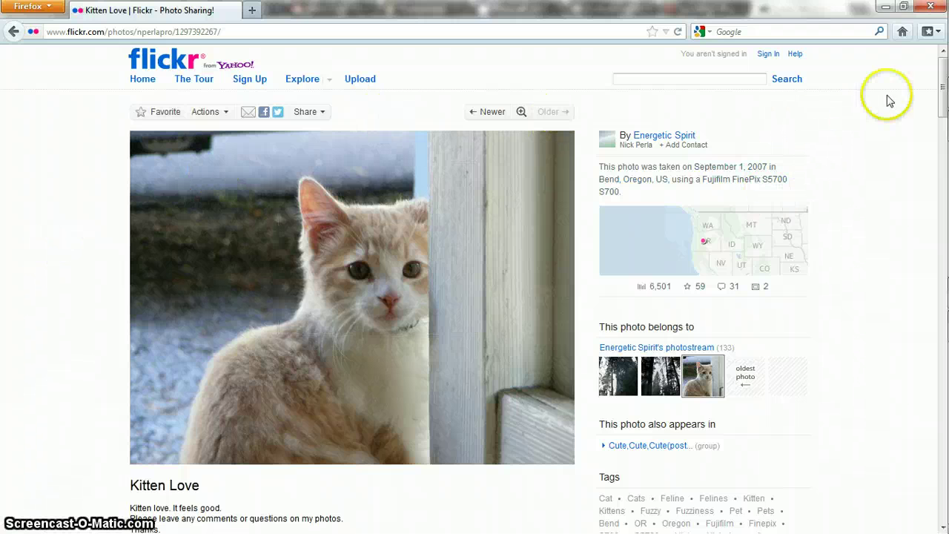
scroll(943, 95, down, 1)
scroll(942, 95, up, 1)
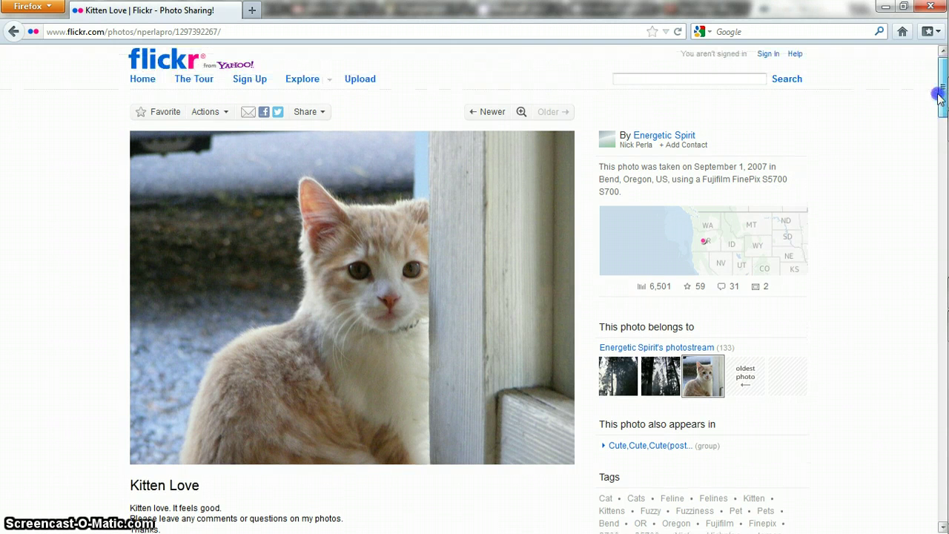
mouse_move(387, 258)
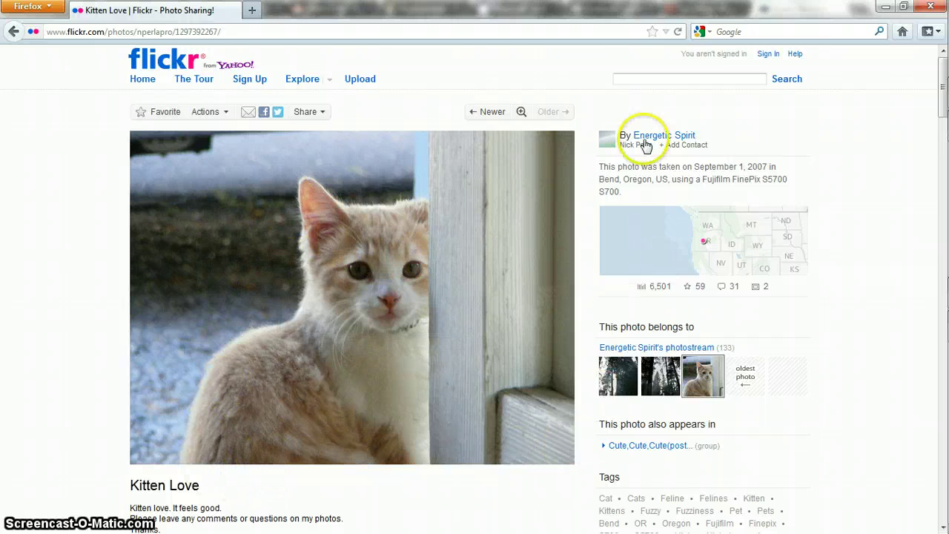
drag(633, 136, 686, 140)
click(615, 152)
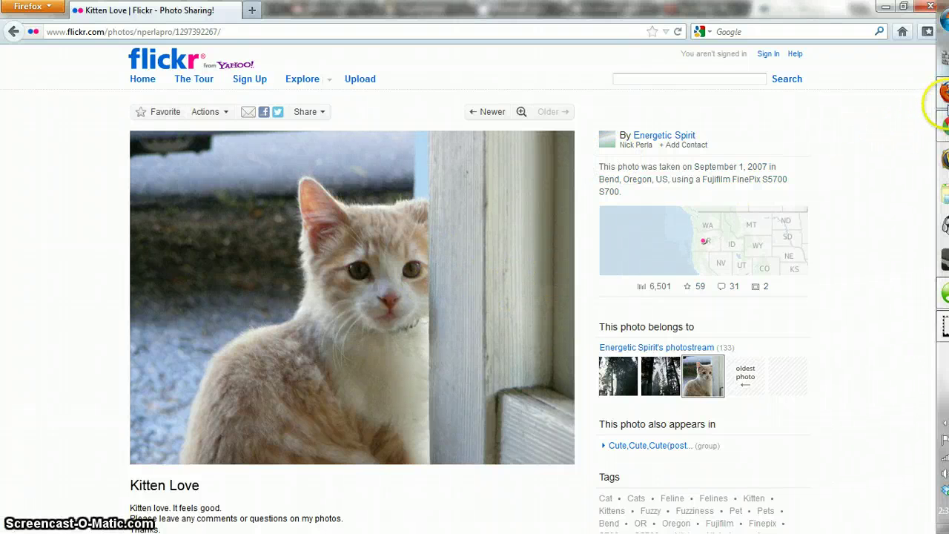
drag(938, 111, 927, 158)
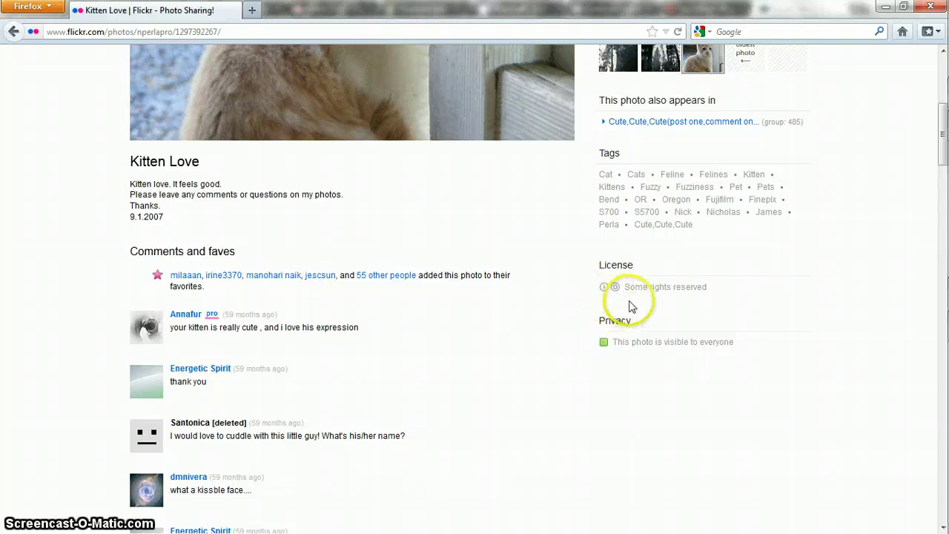
triple_click(636, 295)
click(609, 295)
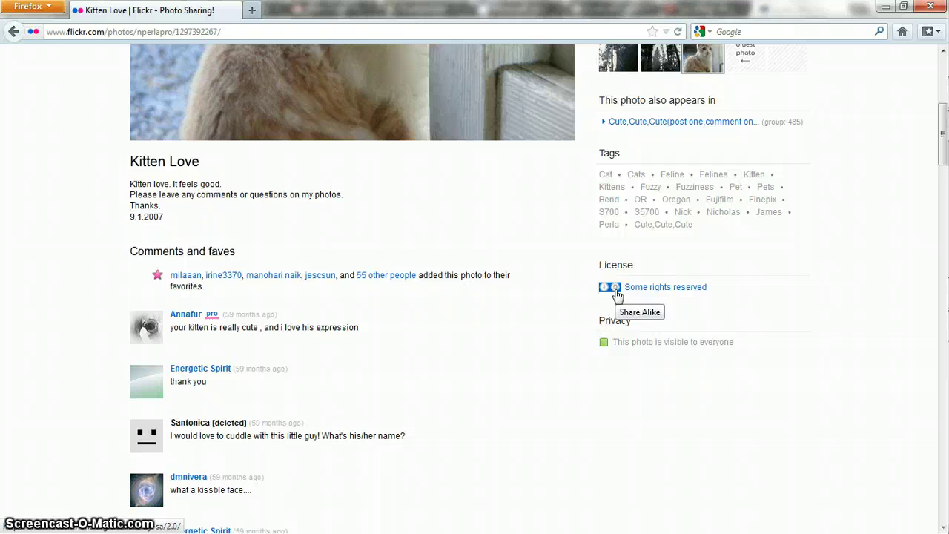
scroll(569, 273, up, 4)
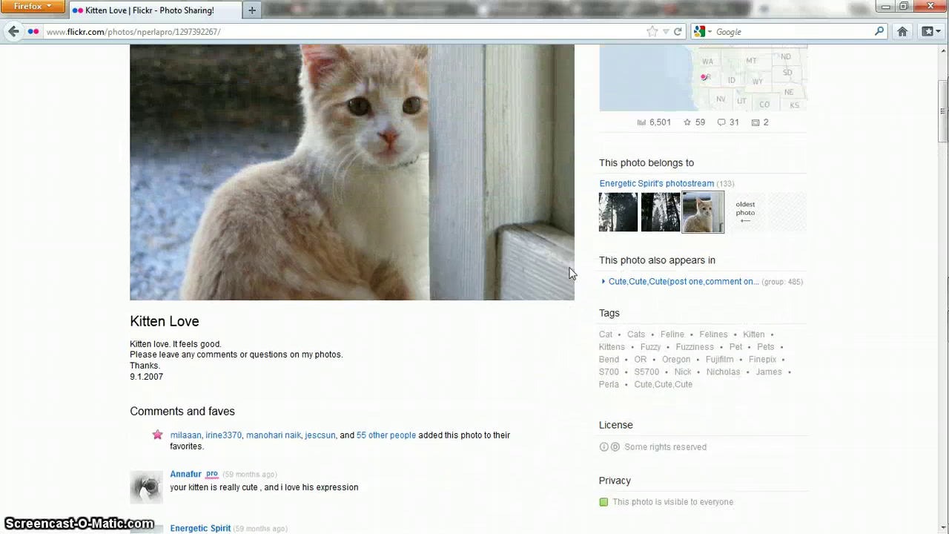
scroll(571, 271, up, 4)
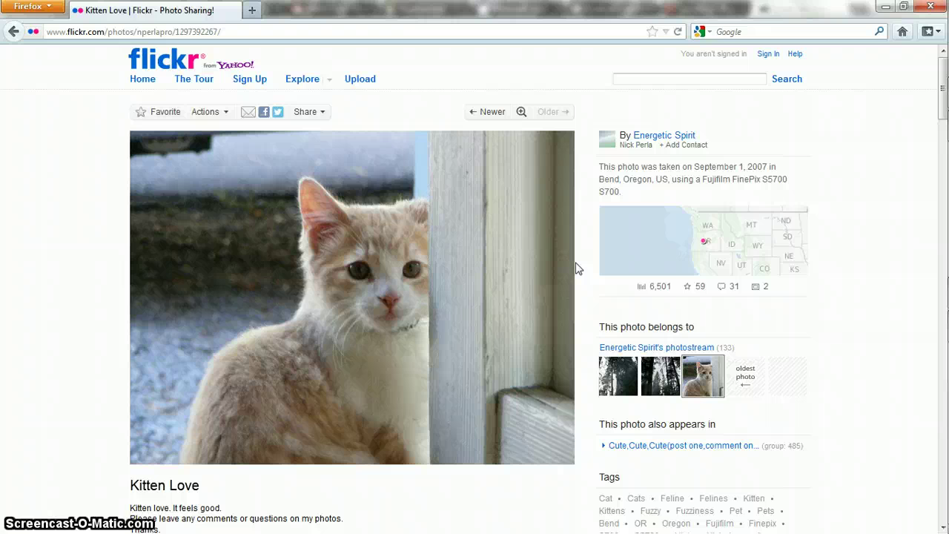
double_click(662, 138)
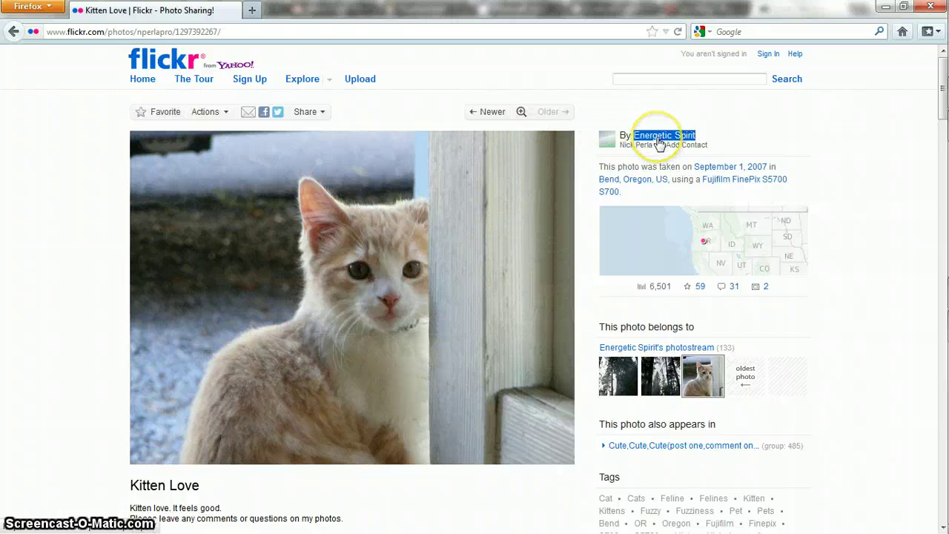
click(593, 122)
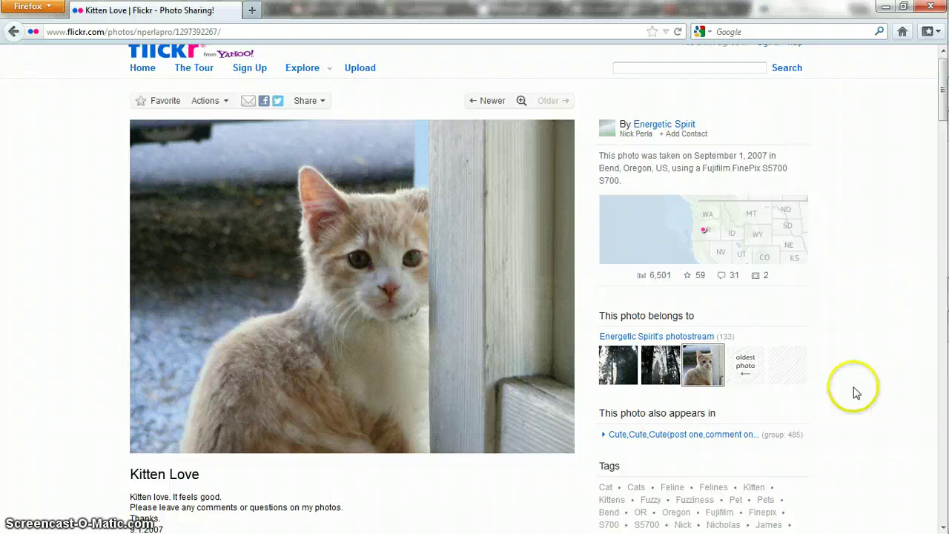
scroll(855, 389, down, 2)
scroll(782, 367, down, 1)
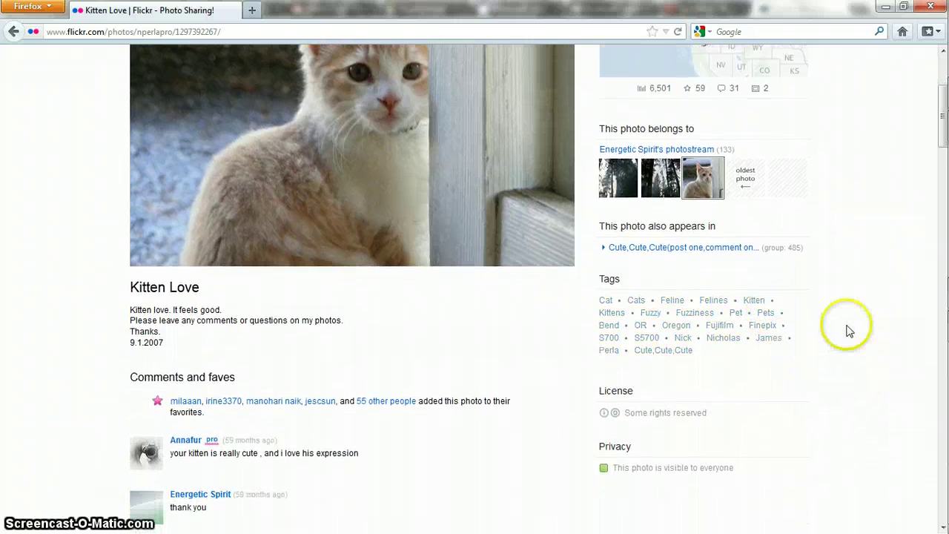
scroll(849, 331, up, 3)
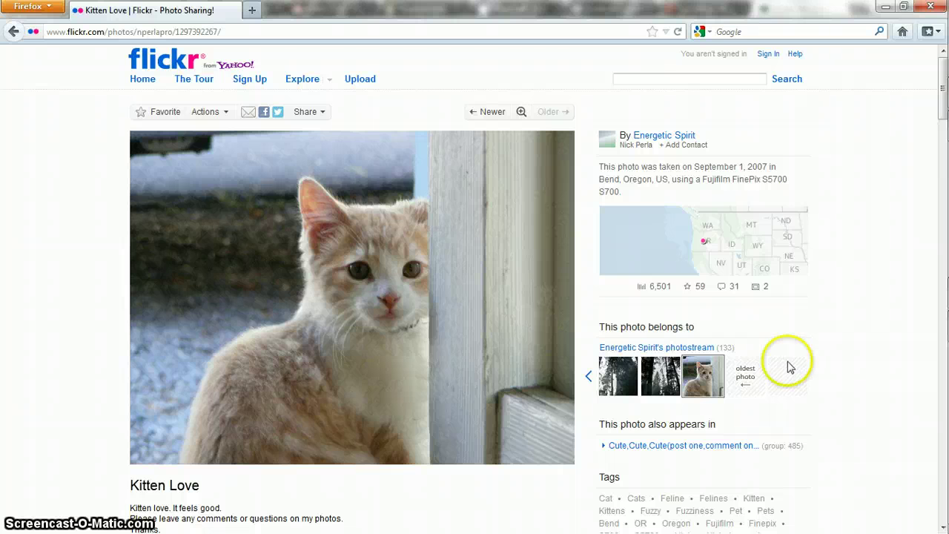
click(718, 143)
mouse_move(784, 223)
scroll(804, 233, down, 2)
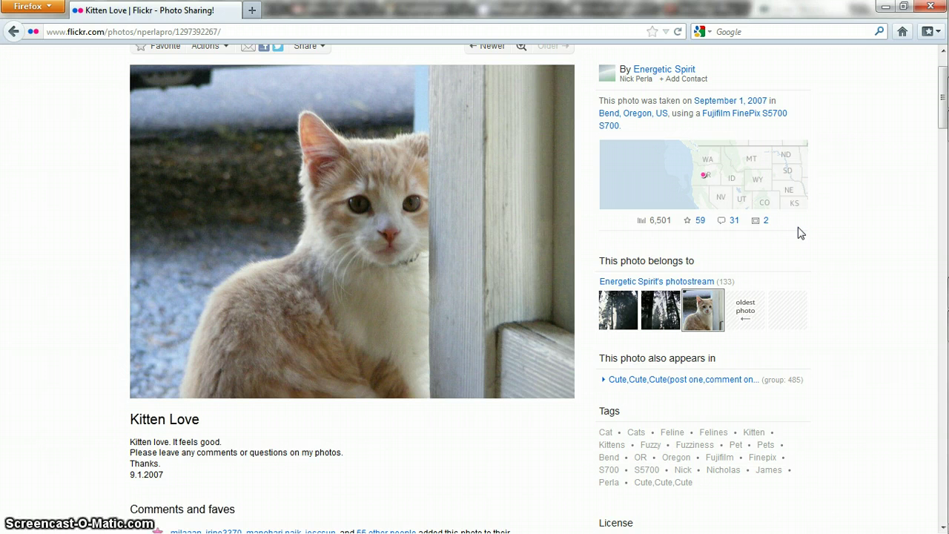
click(825, 212)
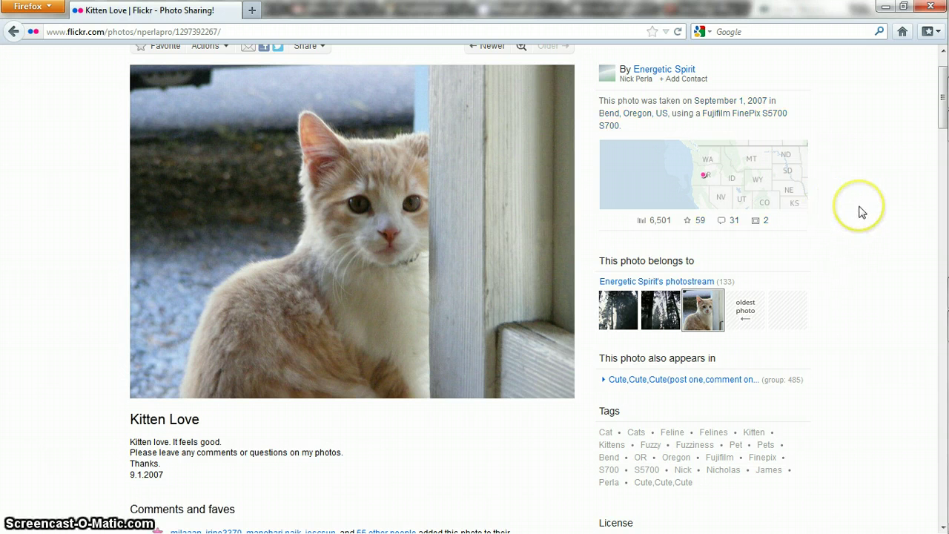
scroll(859, 209, up, 2)
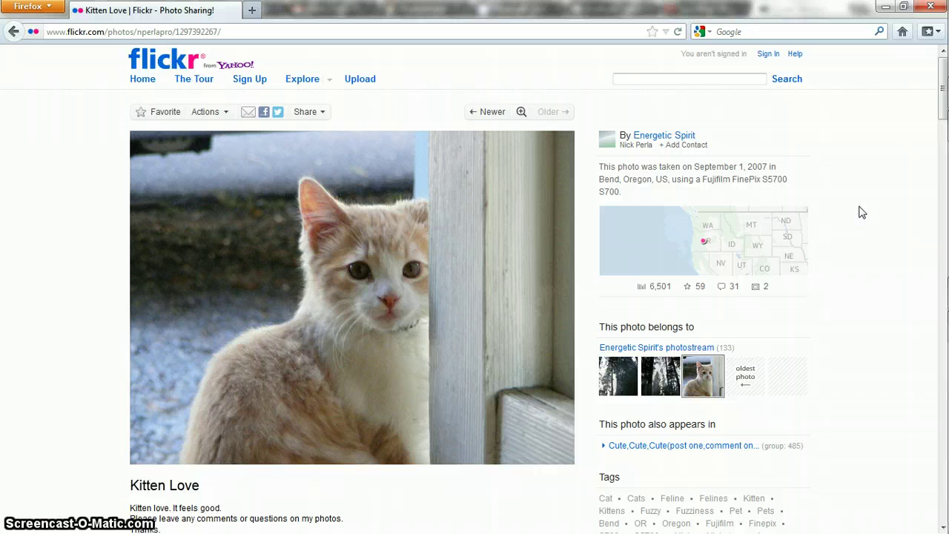